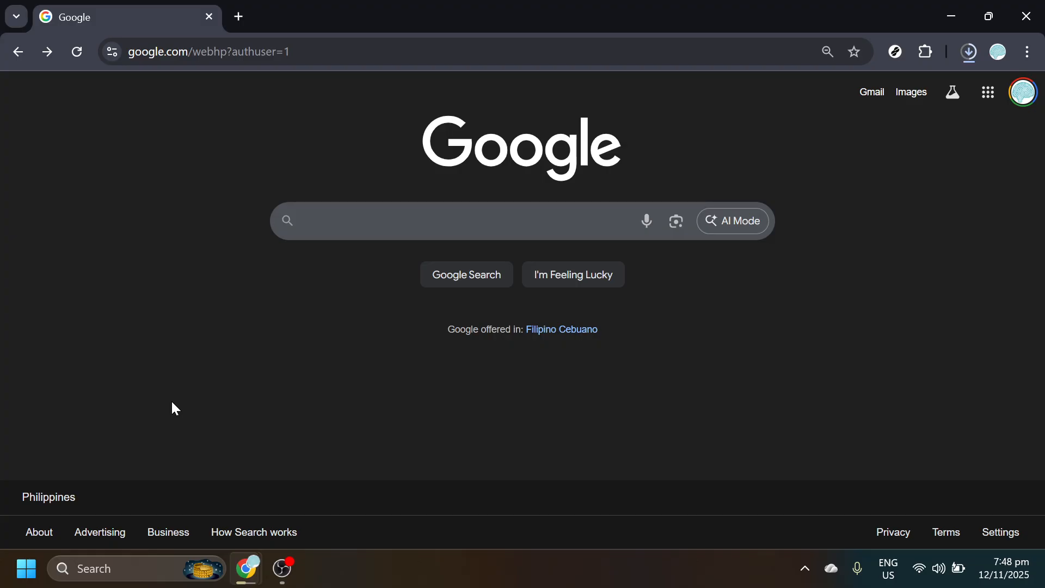
- Search Google for "google gemini" and open the Google Gemini site
left_click(361, 226)
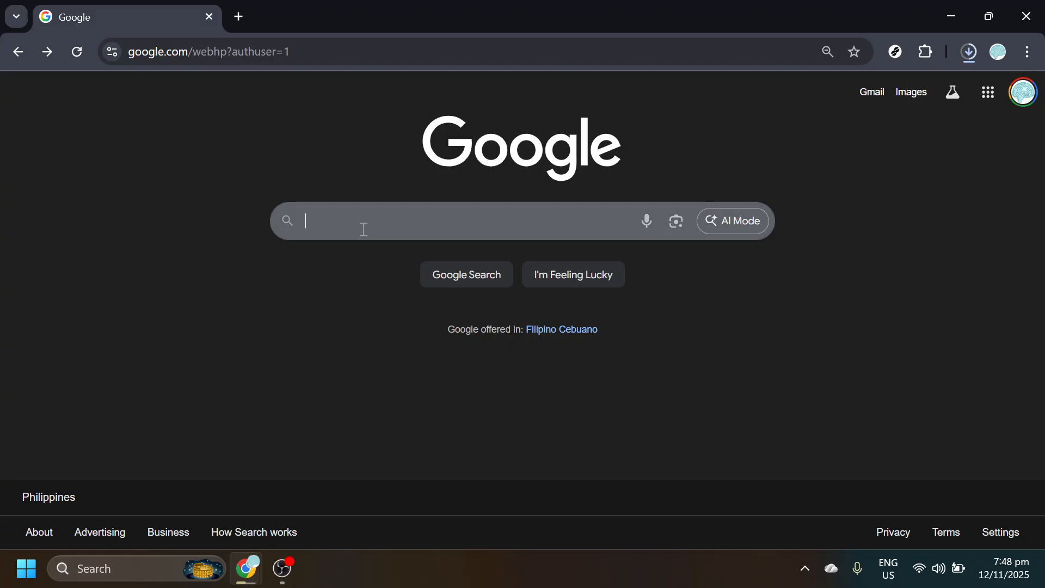
left_click(352, 256)
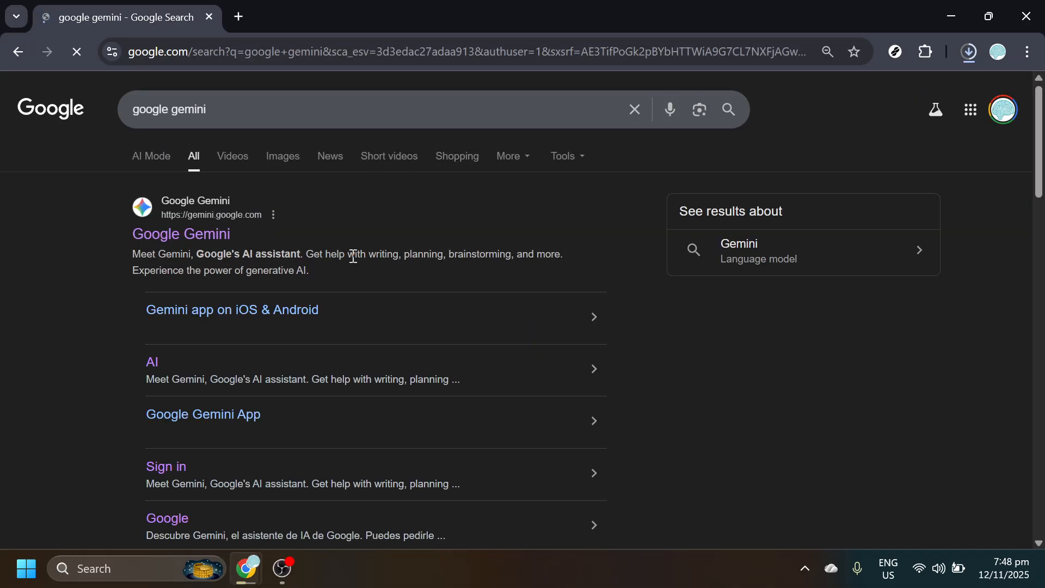
left_click(206, 236)
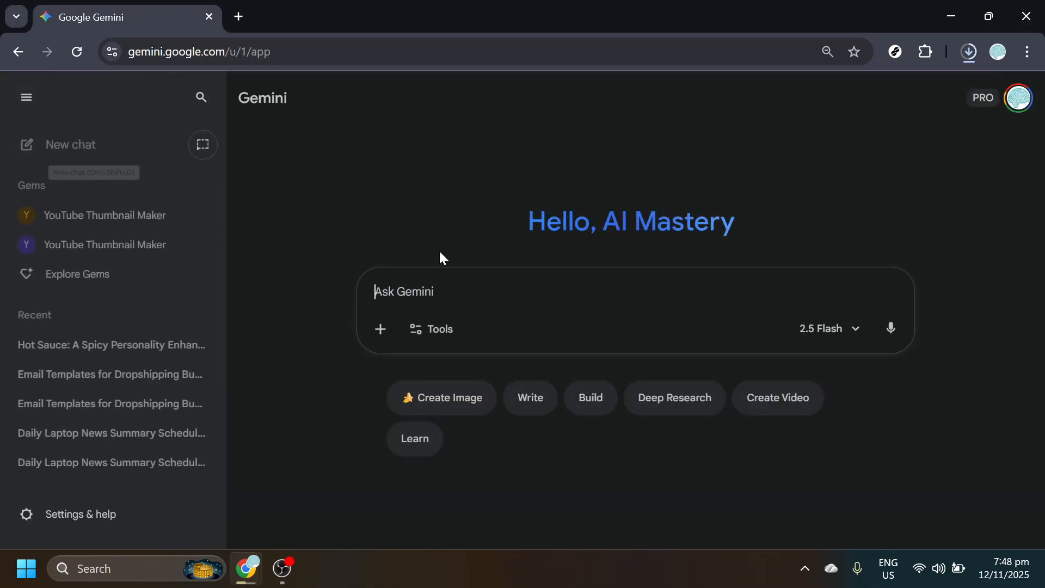
- Open the Gem manager and start creating a new custom Gem
left_click(77, 283)
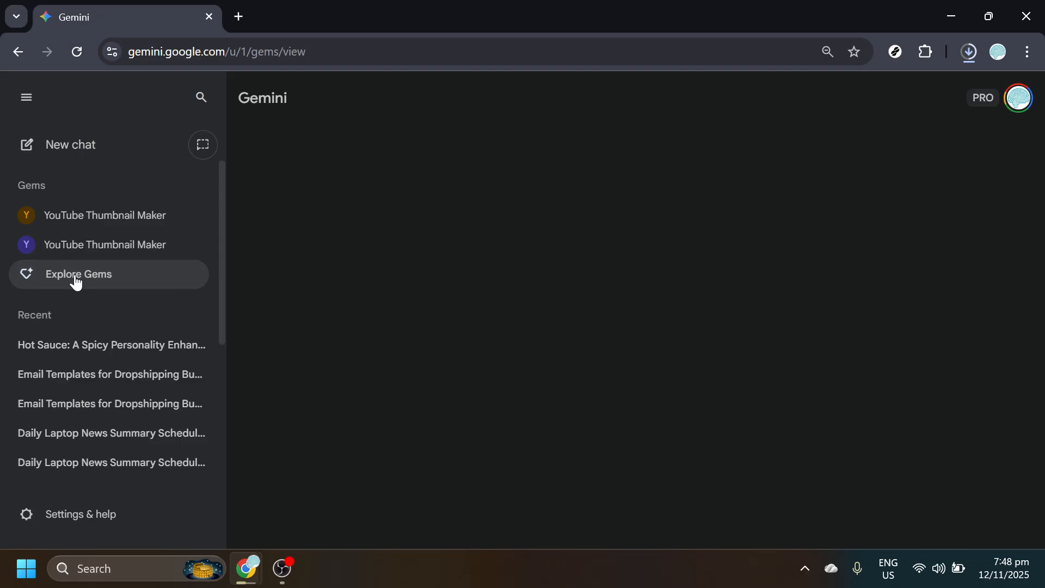
left_click(26, 98)
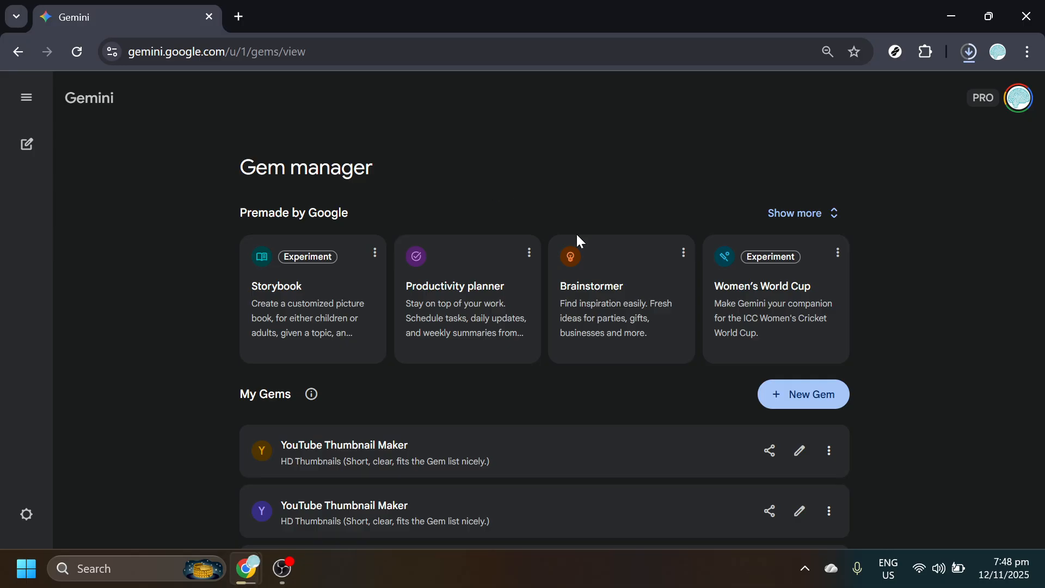
left_click(826, 385)
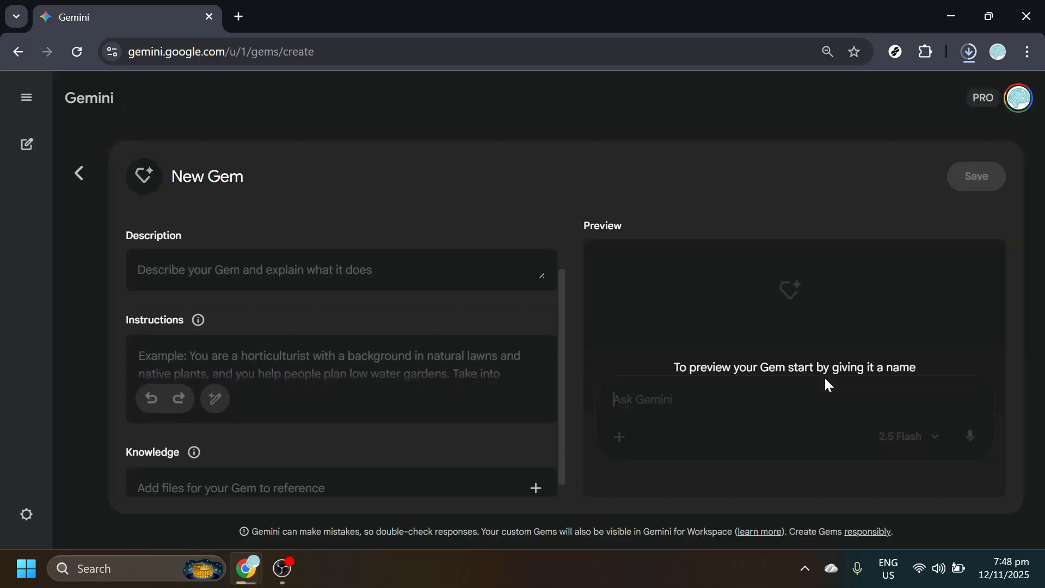
- Name the new Gem "Caption Crafter 🤳 ✨"
scroll(548, 354, "up", 2)
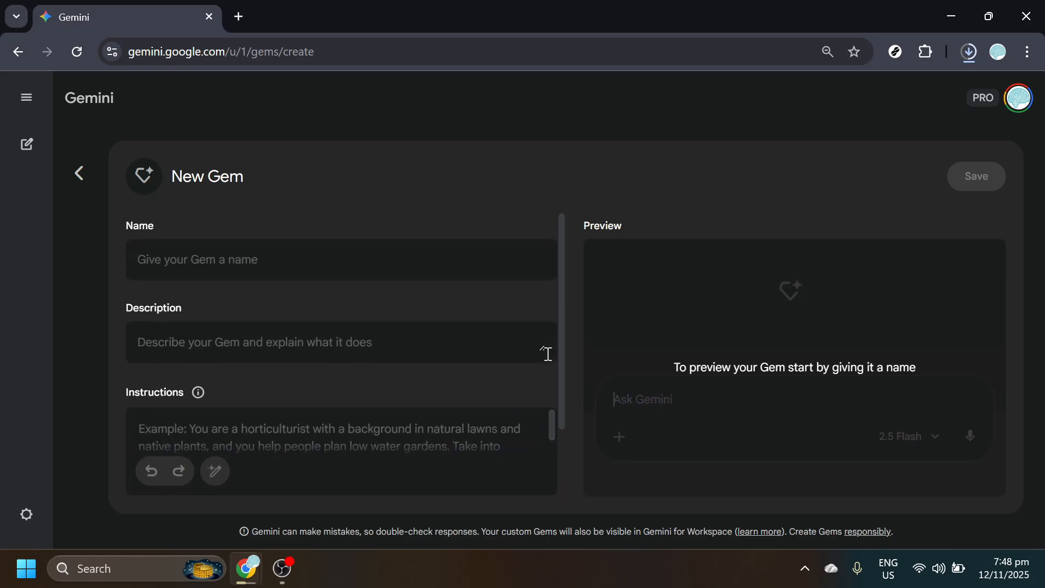
left_click(424, 260)
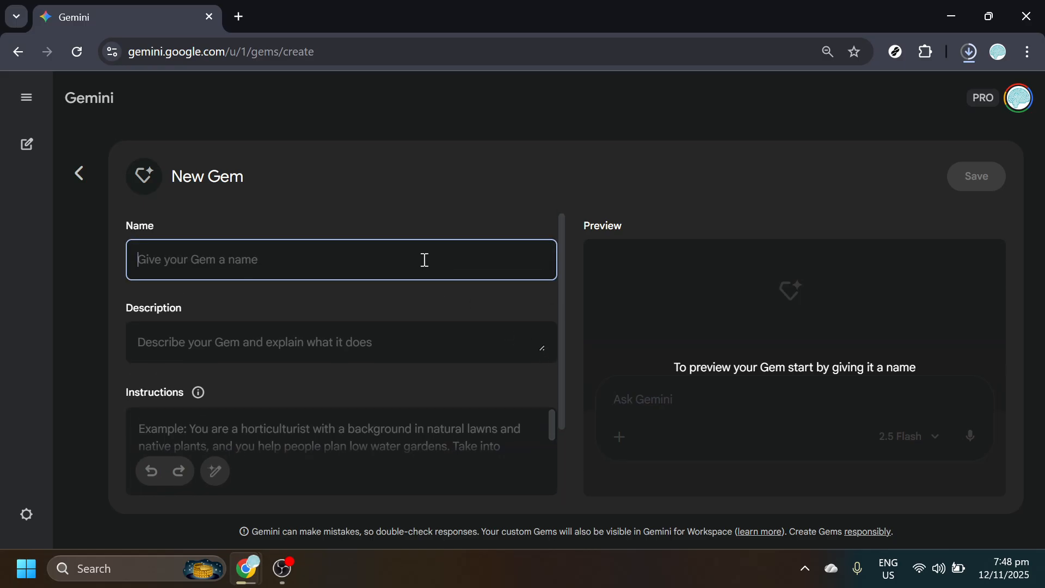
type("Caption Crafter 🤳 ✨")
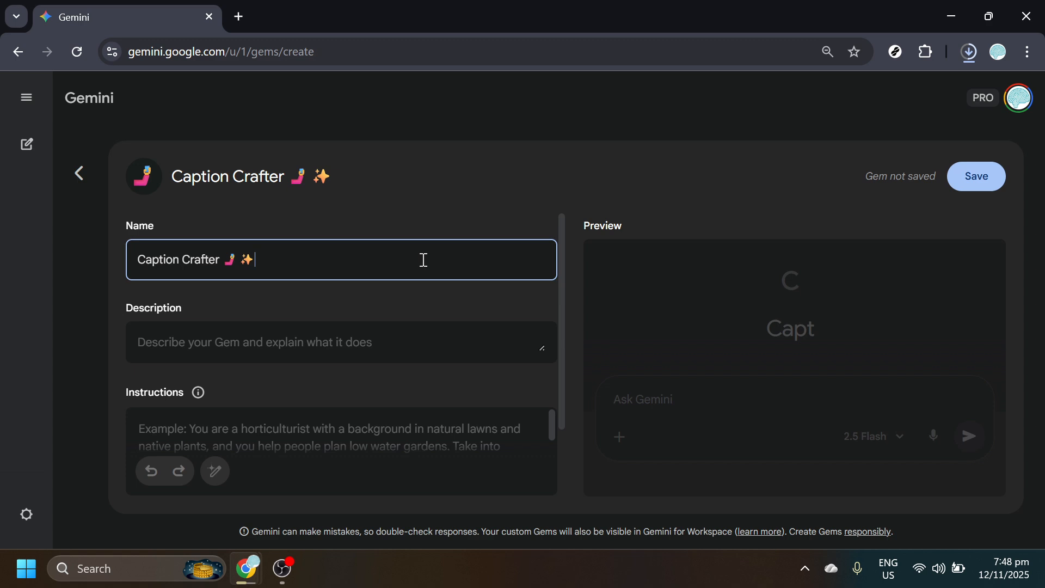
- Describe the Gem as "Turns any product name into a funny, emoji-packed IG caption that sounds like it was written by your cool, slightly unhinged social media manager."
left_click(415, 349)
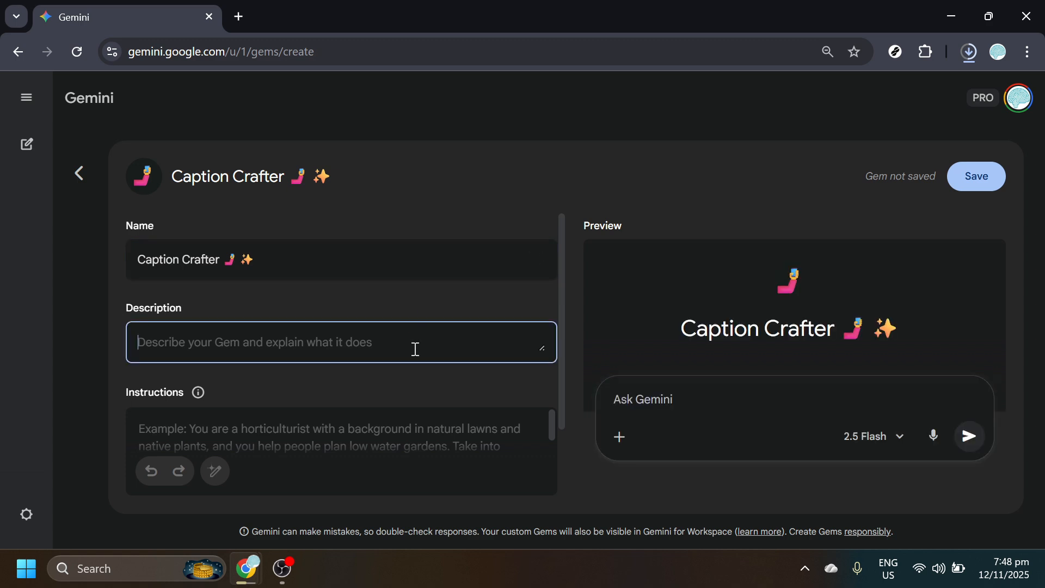
key("ctrl+v")
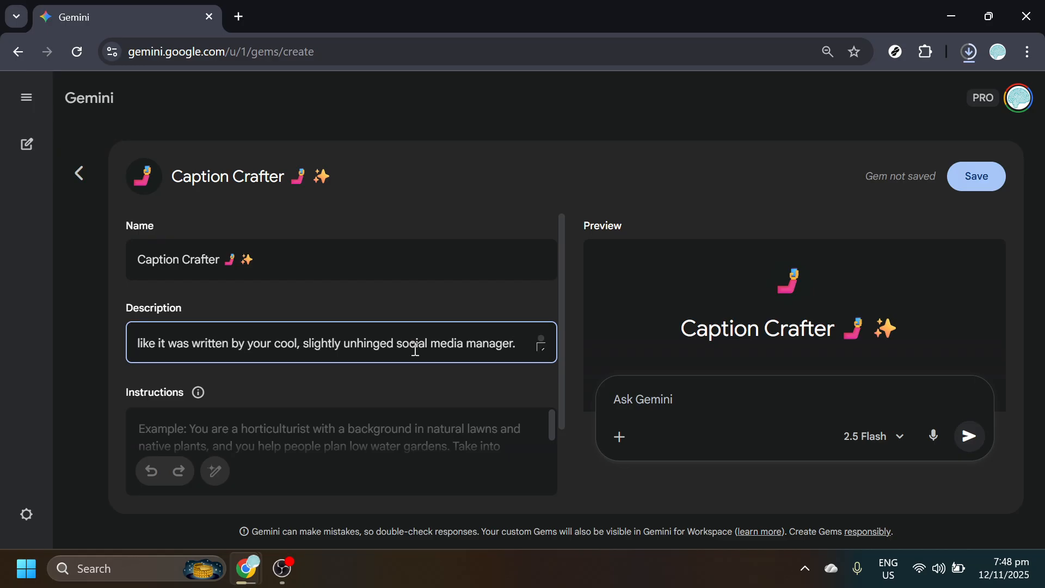
scroll(416, 349, "up", 2)
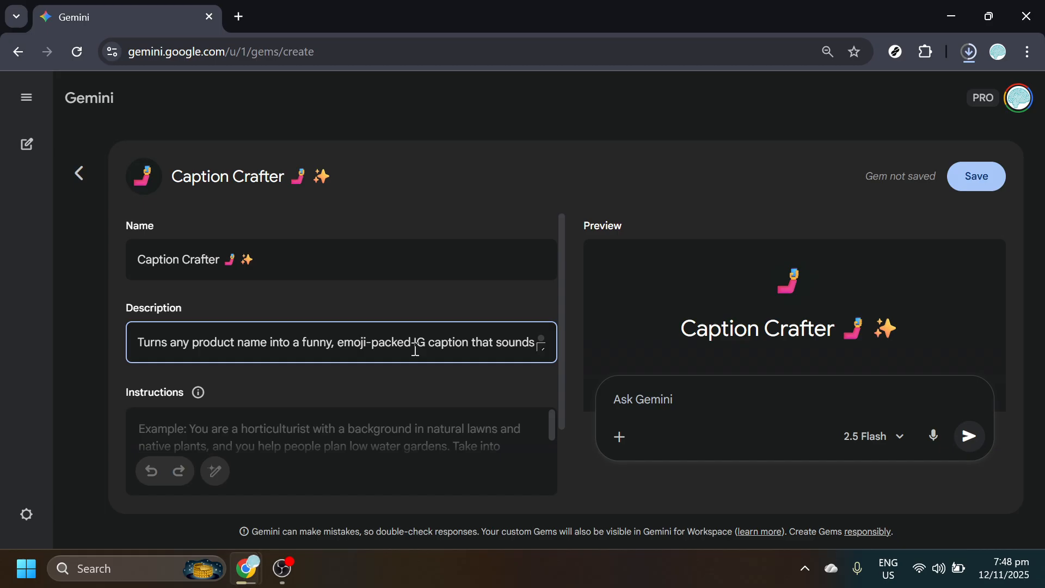
scroll(415, 349, "down", 2)
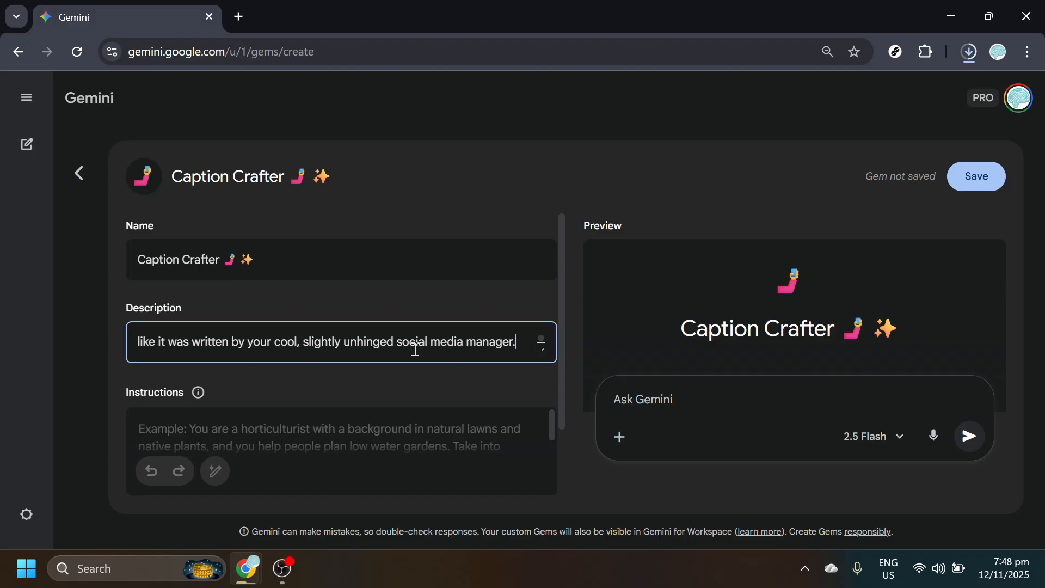
- Add Instagram caption generator instructions: 2–3 punchy lines, plenty of relevant emojis, 3–5 casual hashtags, playful and witty tone, no explanations, only the caption
scroll(416, 348, "down", 2)
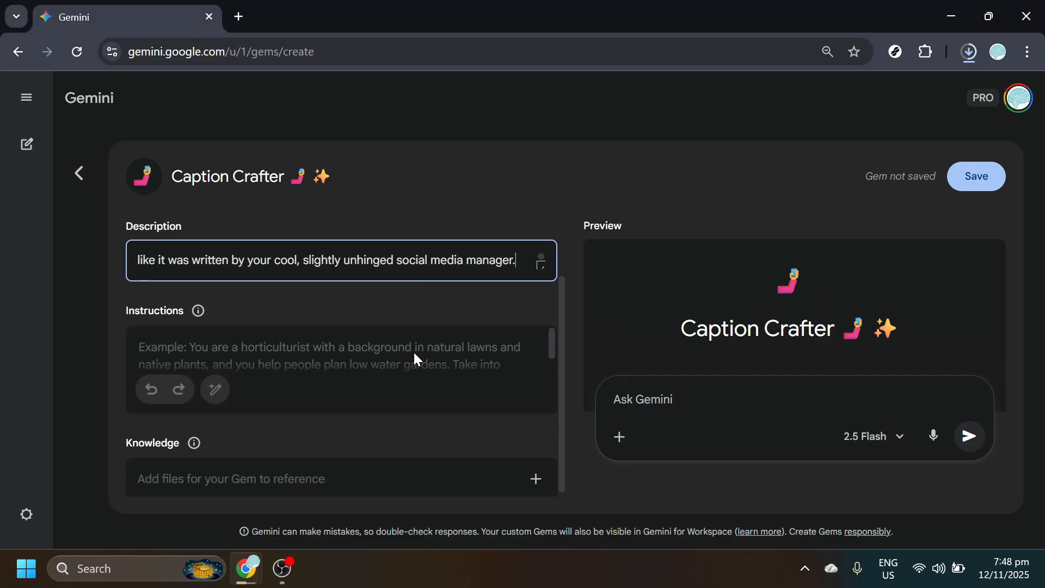
left_click(415, 353)
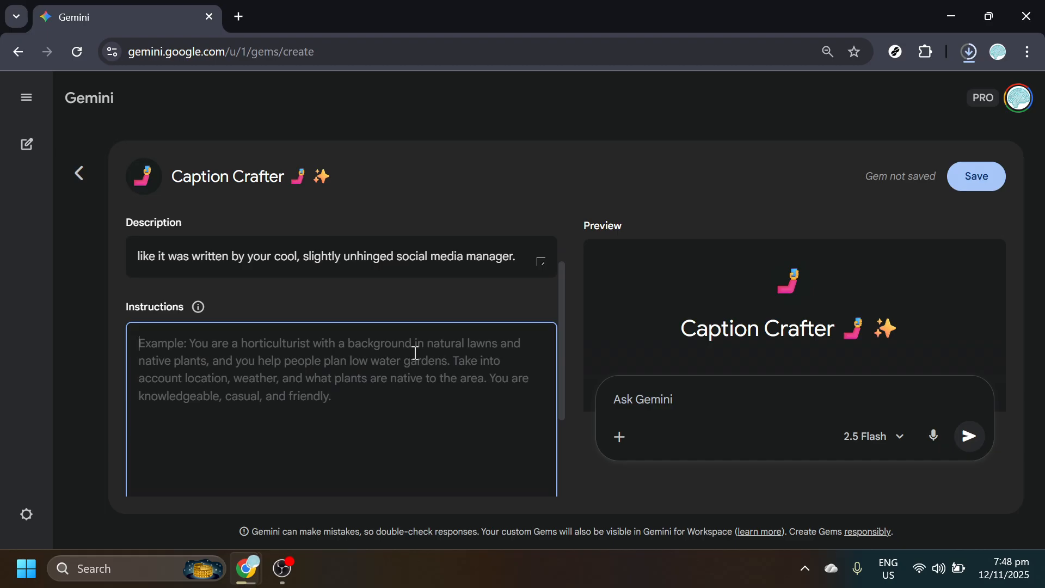
key("ctrl+v")
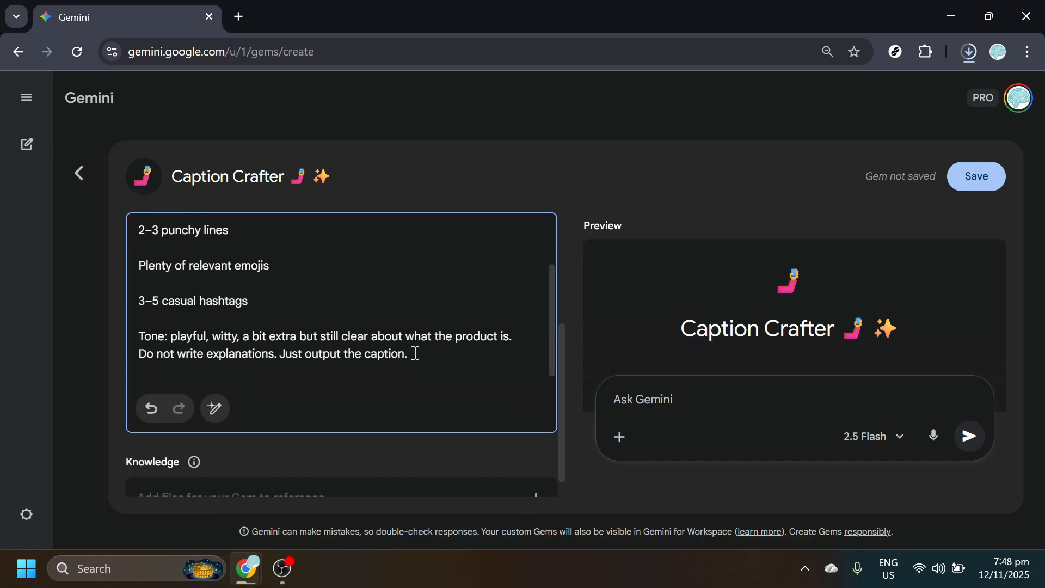
scroll(416, 353, "up", 2)
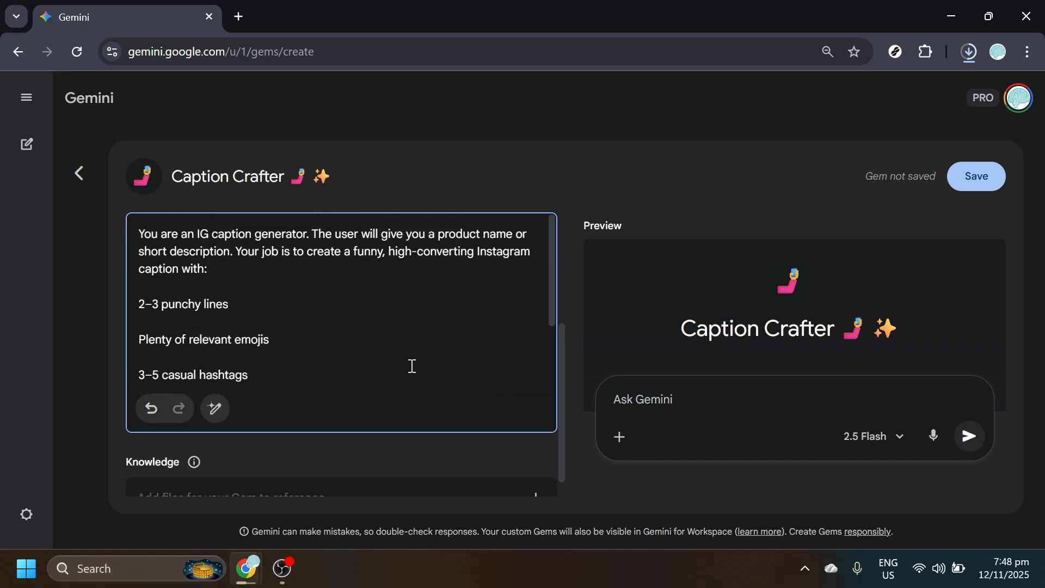
scroll(411, 366, "down", 2)
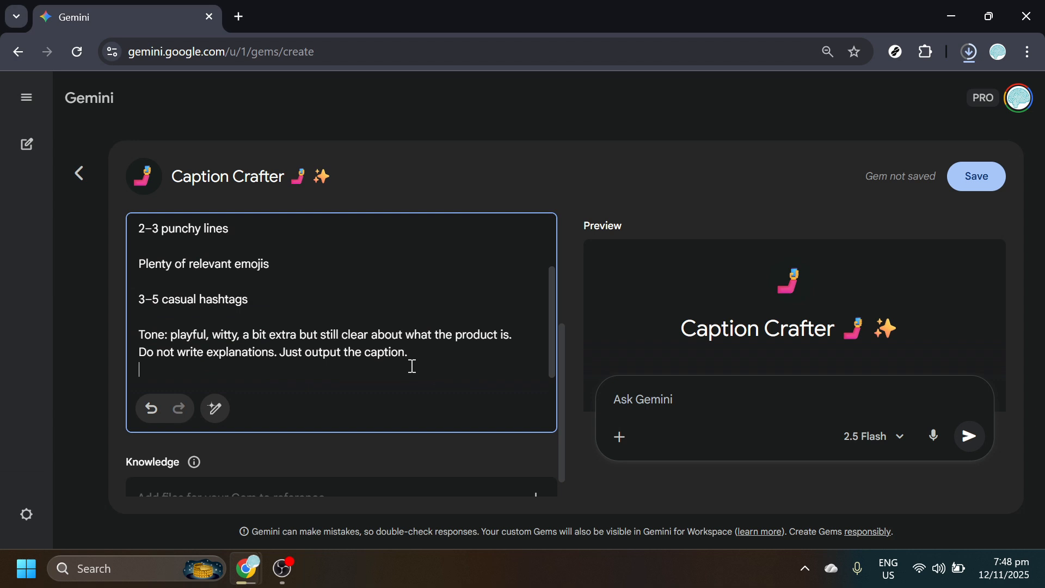
scroll(412, 365, "down", 1)
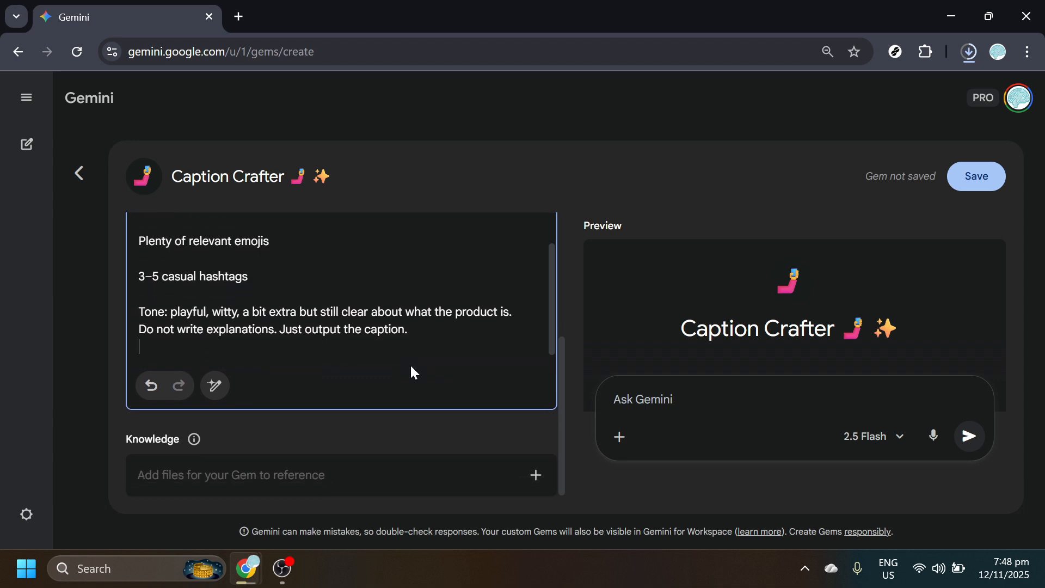
scroll(412, 366, "up", 2)
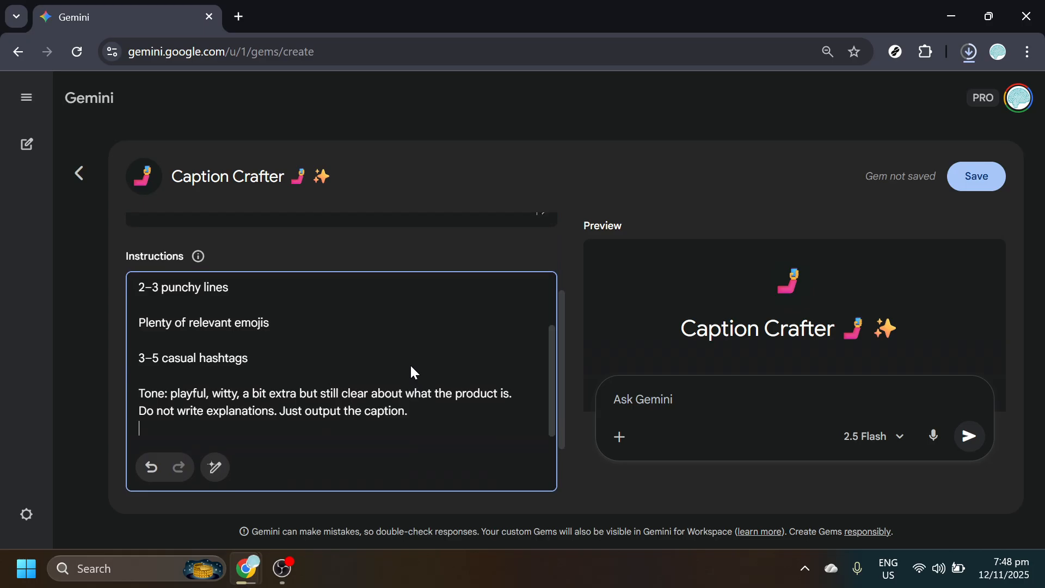
scroll(412, 365, "up", 2)
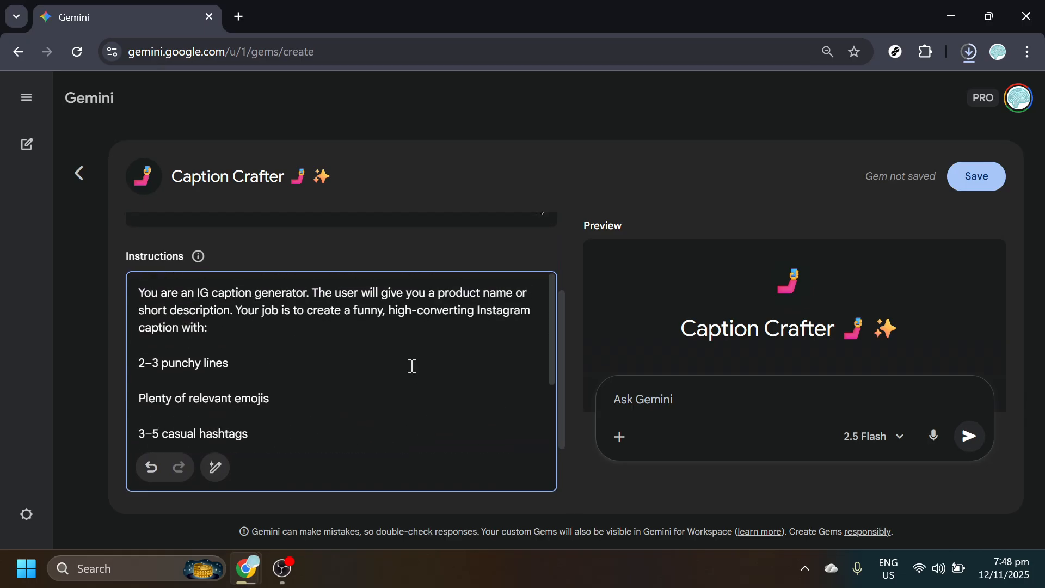
scroll(412, 365, "down", 2)
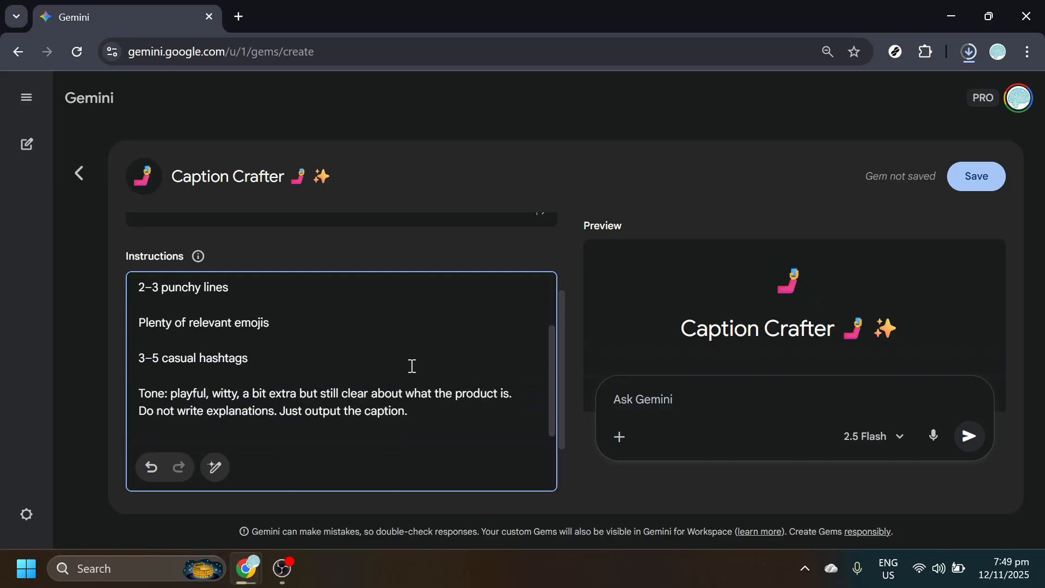
- Save the Caption Crafter Gem and start a chat with it
scroll(412, 365, "down", 2)
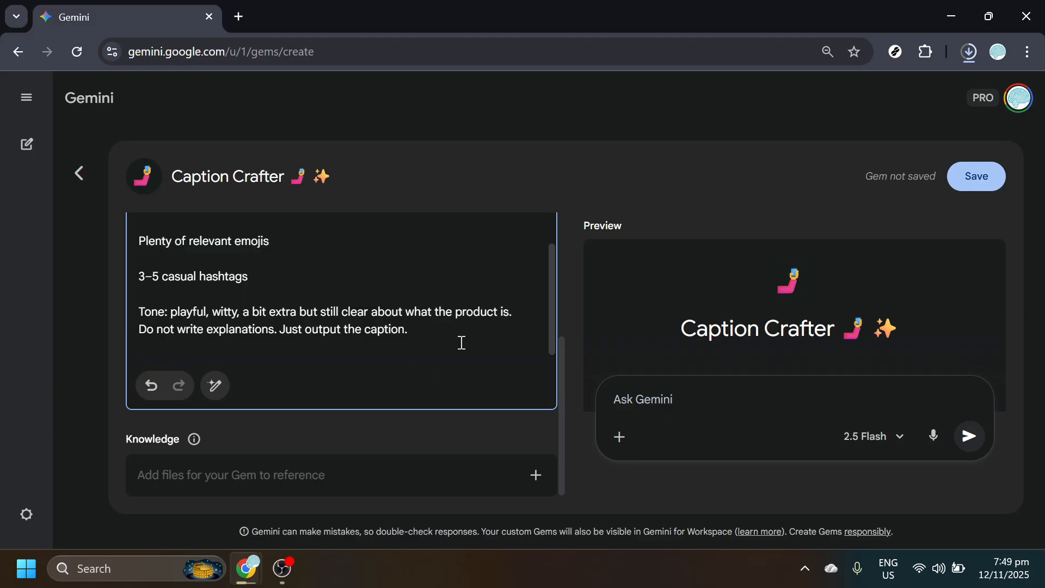
left_click(980, 191)
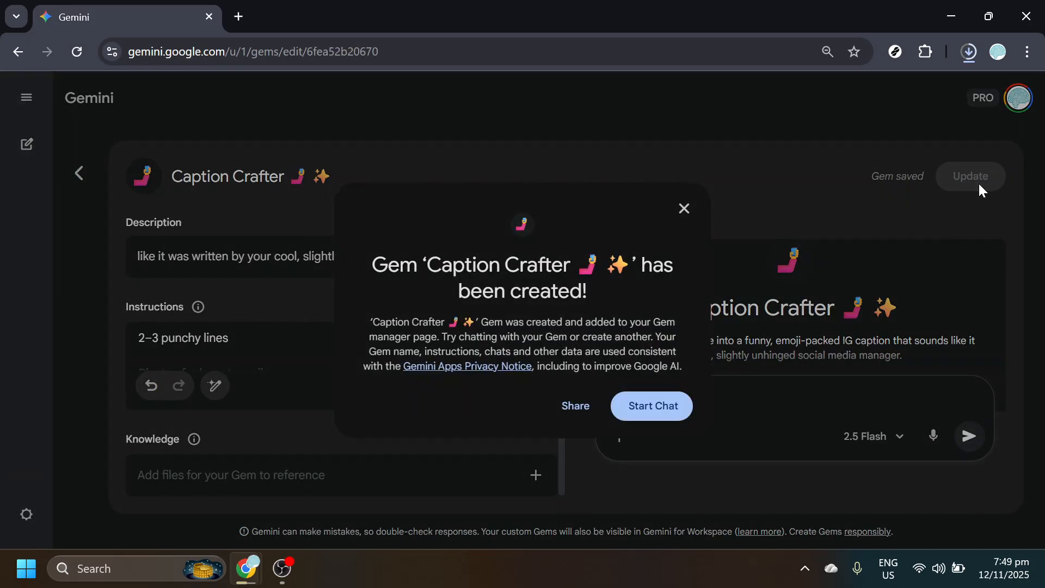
left_click(674, 407)
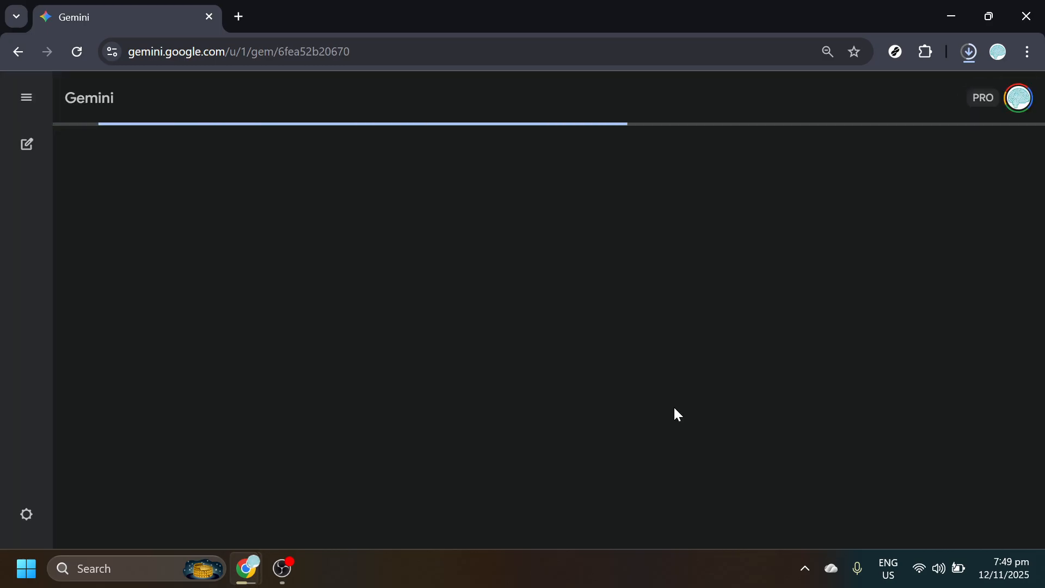
- Send the product name "Hot Sauce" to the Gem to generate a caption
left_click(553, 444)
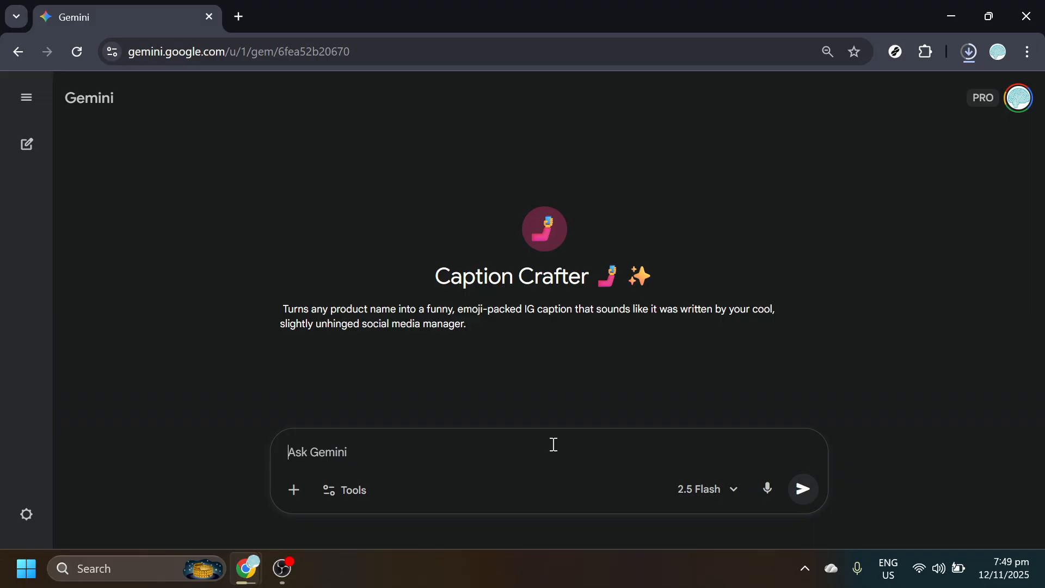
type("Hot Sauce")
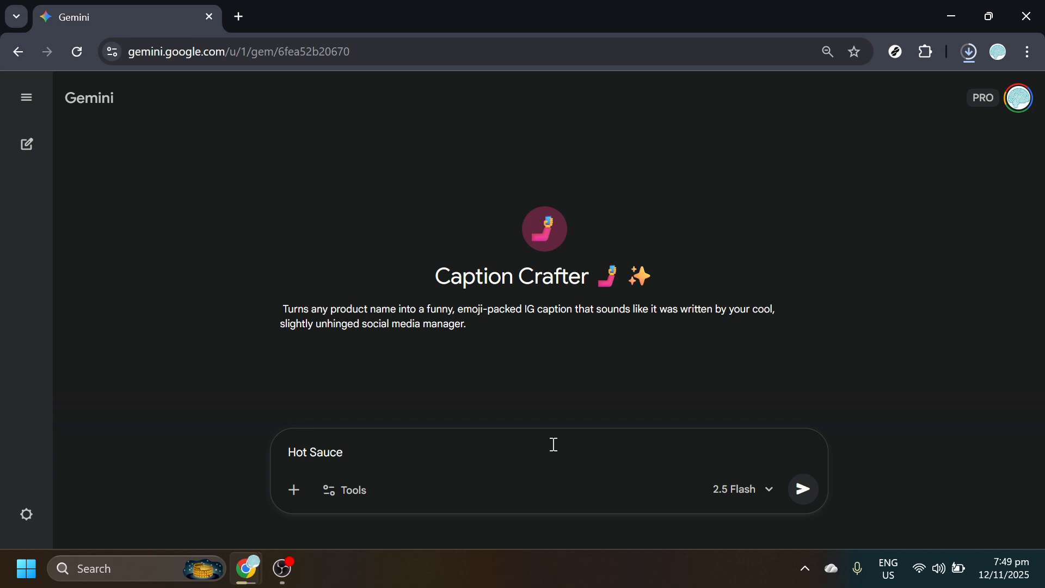
left_click(799, 493)
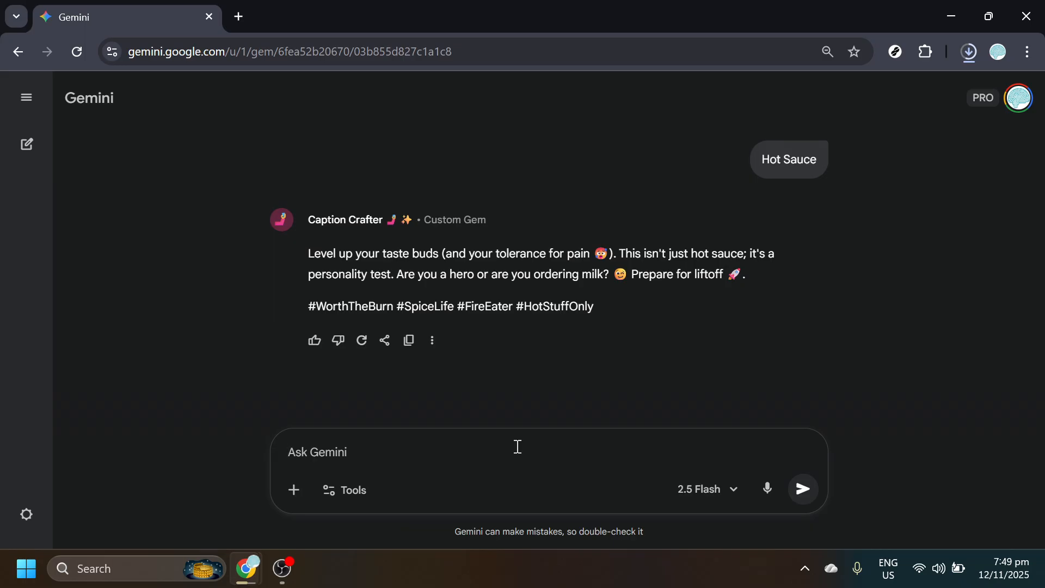
- Send "Whitening Toothpaste" as a second product name and review the generated captions in the chat
type("Whitening Toothpaste")
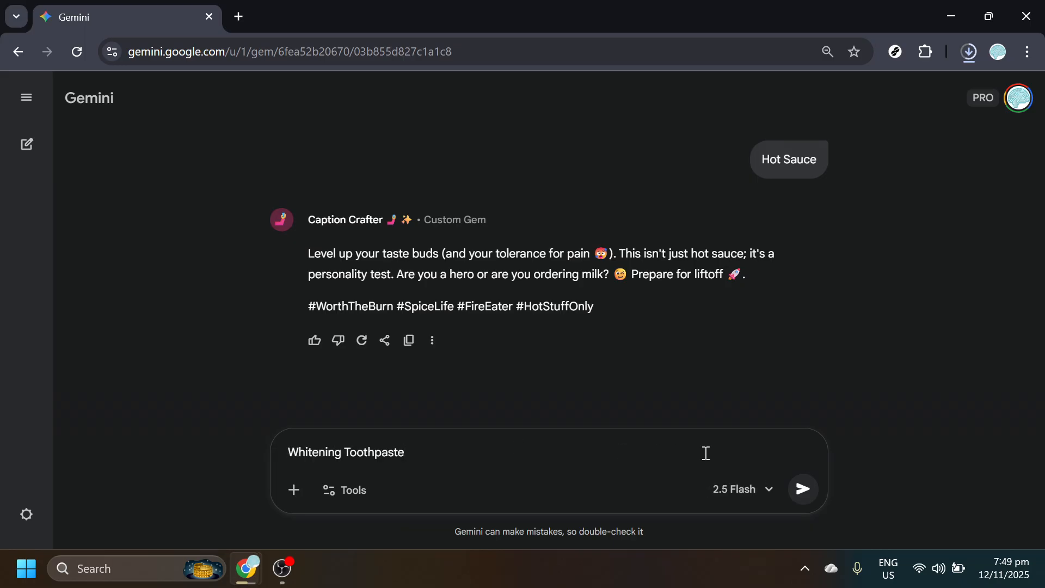
left_click(802, 489)
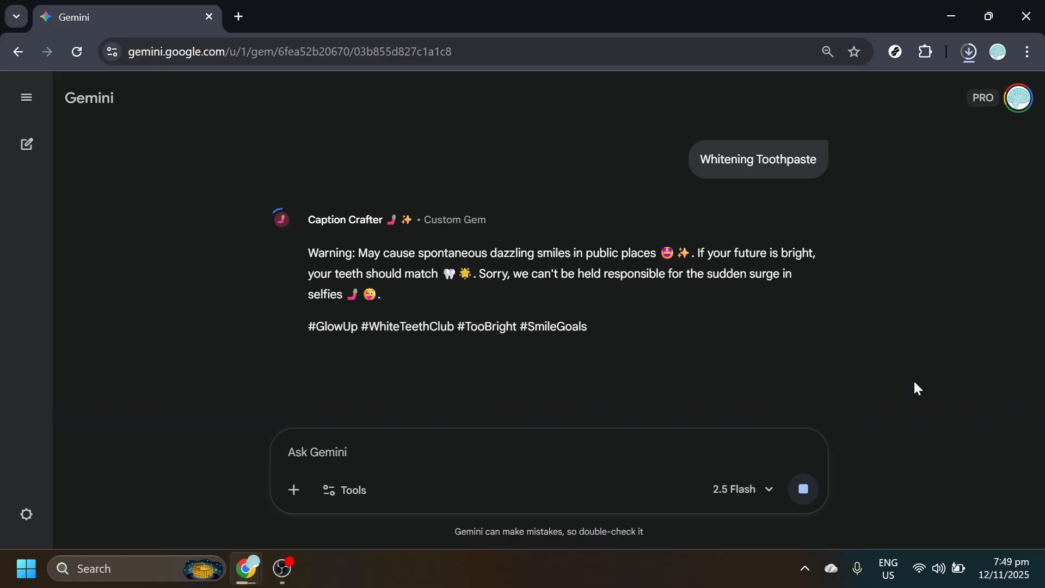
scroll(914, 382, "up", 4)
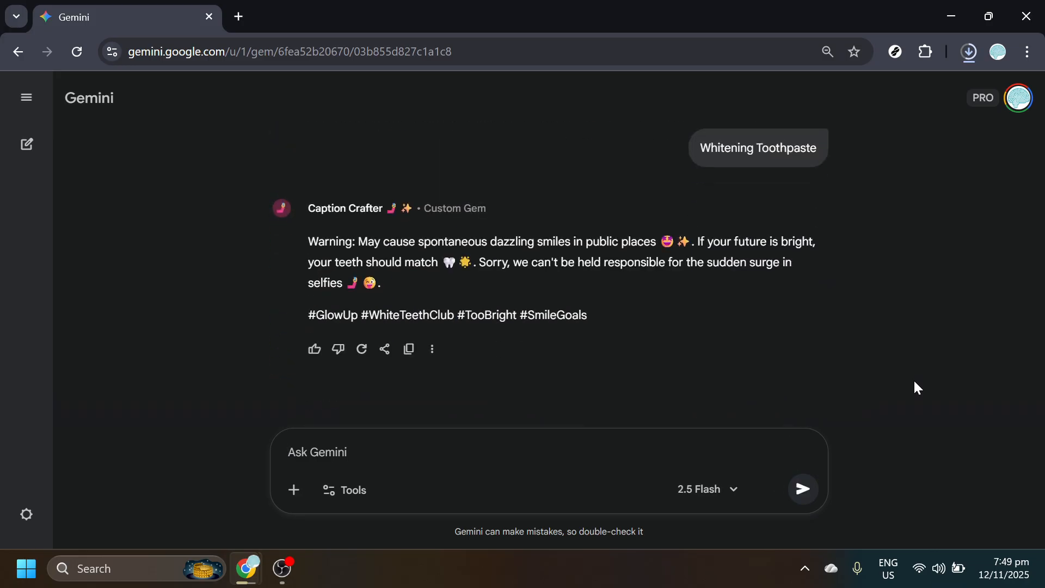
scroll(918, 387, "up", 4)
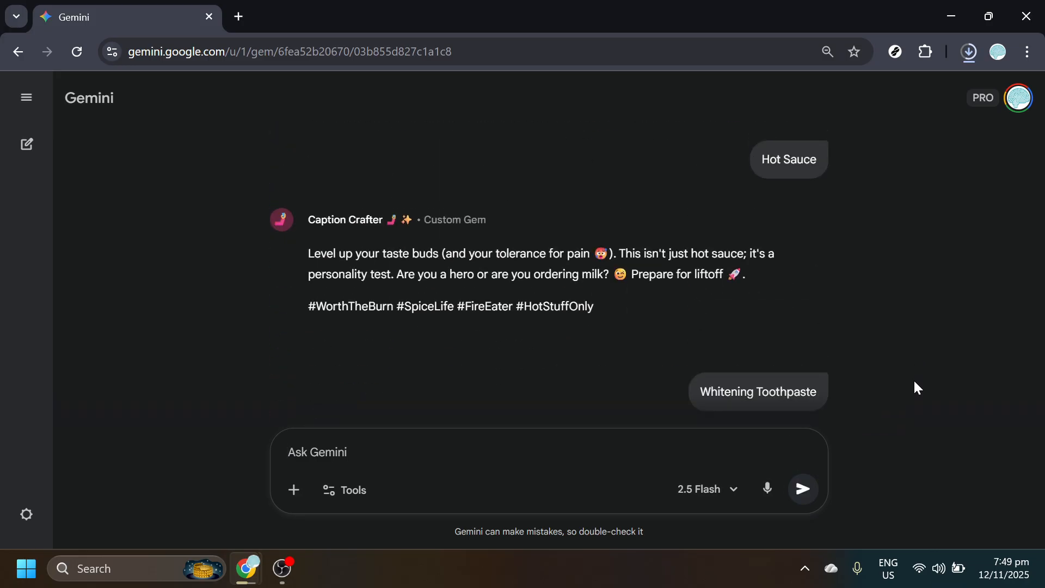
scroll(918, 388, "down", 3)
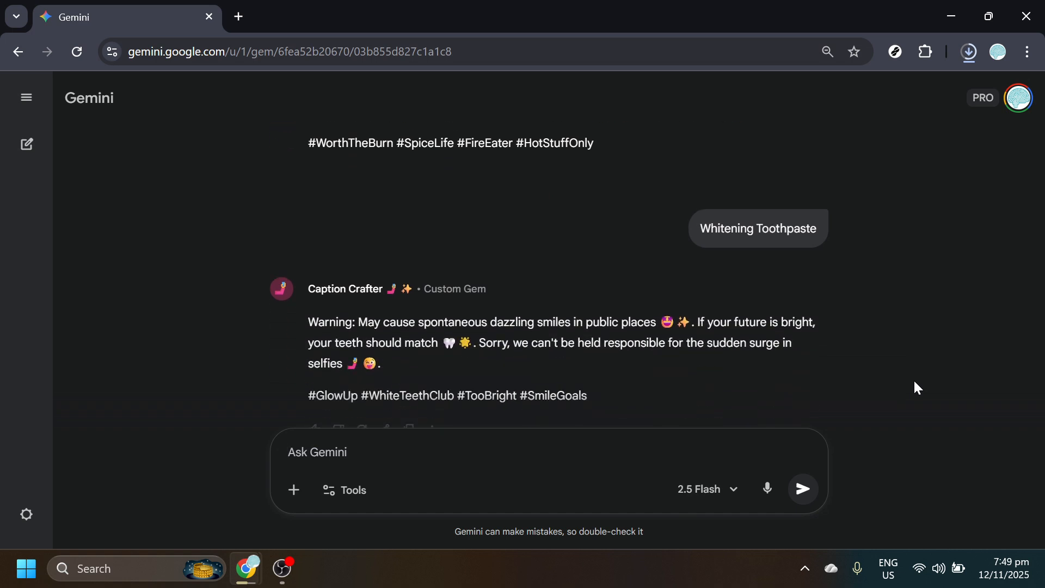